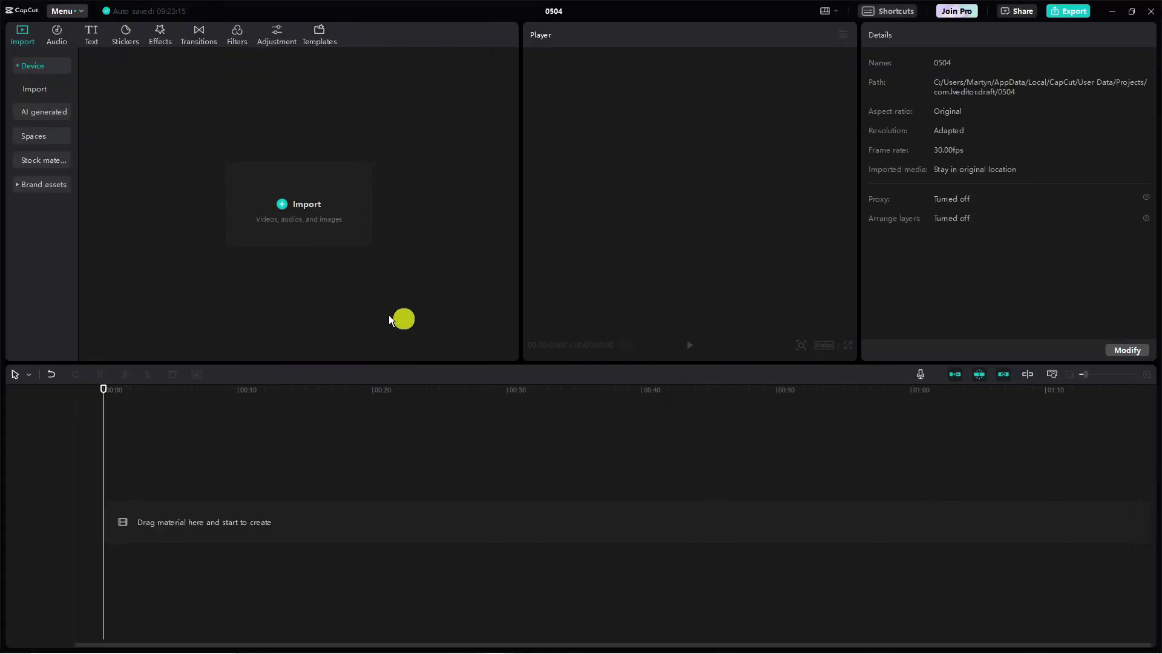
# - Import the woman in red sweater and sunset seagull videos from Downloads into the media library
pyautogui.click(312, 202)
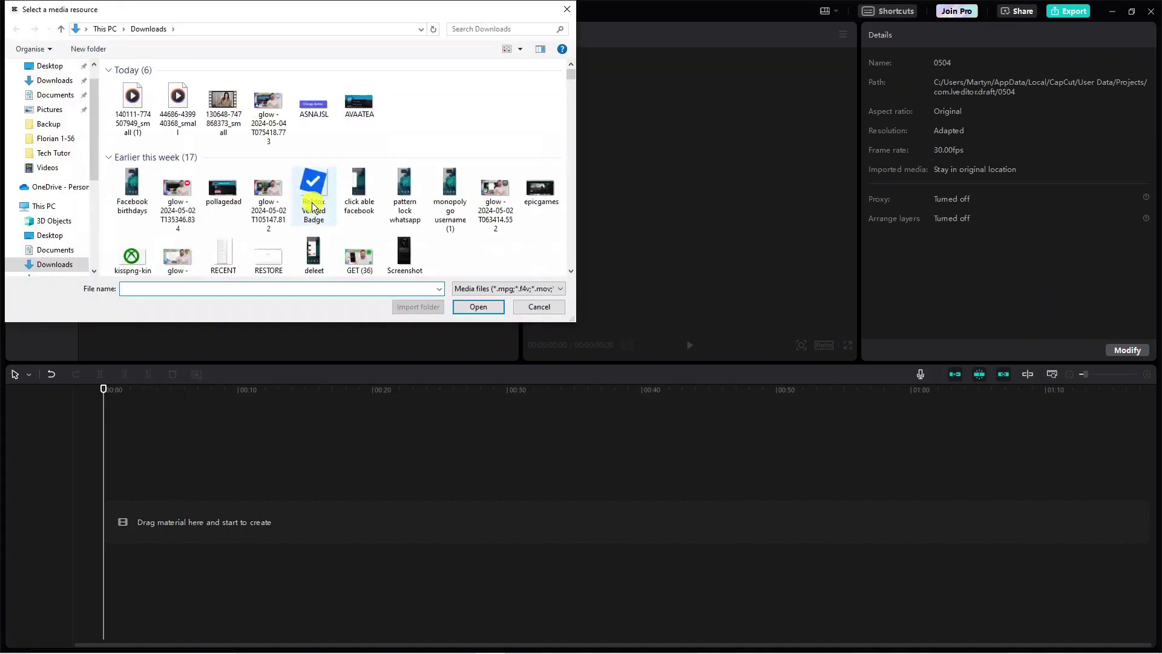
pyautogui.click(185, 120)
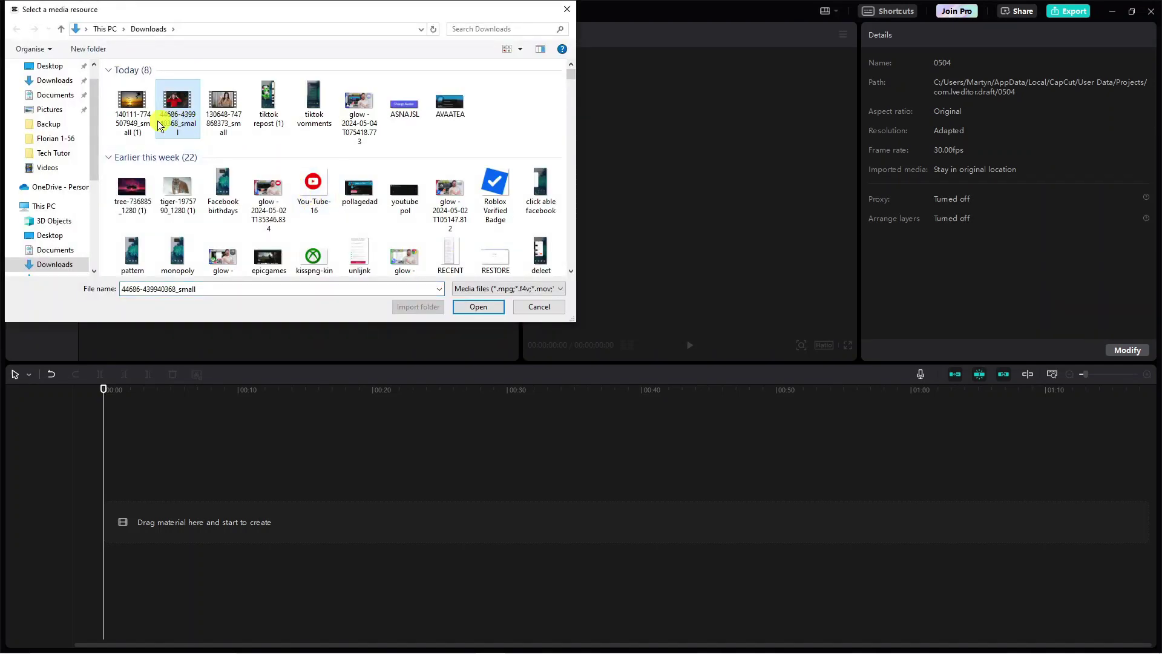
pyautogui.keyDown('ctrl'); pyautogui.click(153, 133); pyautogui.keyUp('ctrl')
pyautogui.click(478, 308)
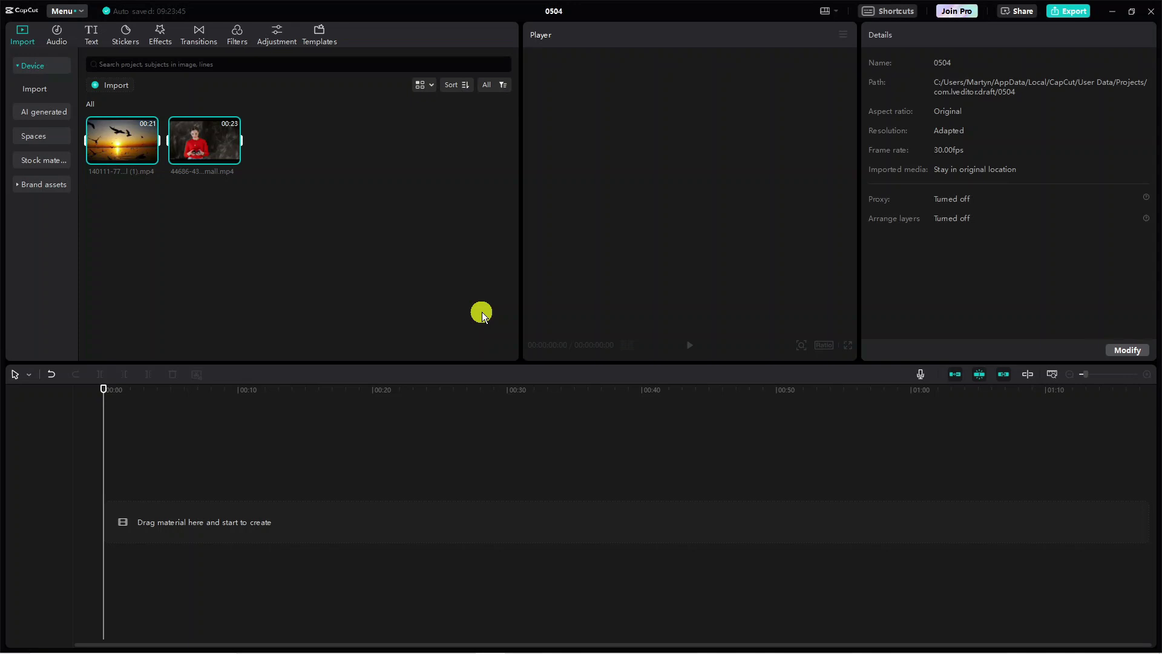
# - Drag the woman in red sweater clip to the timeline start and briefly preview it
pyautogui.click(482, 312)
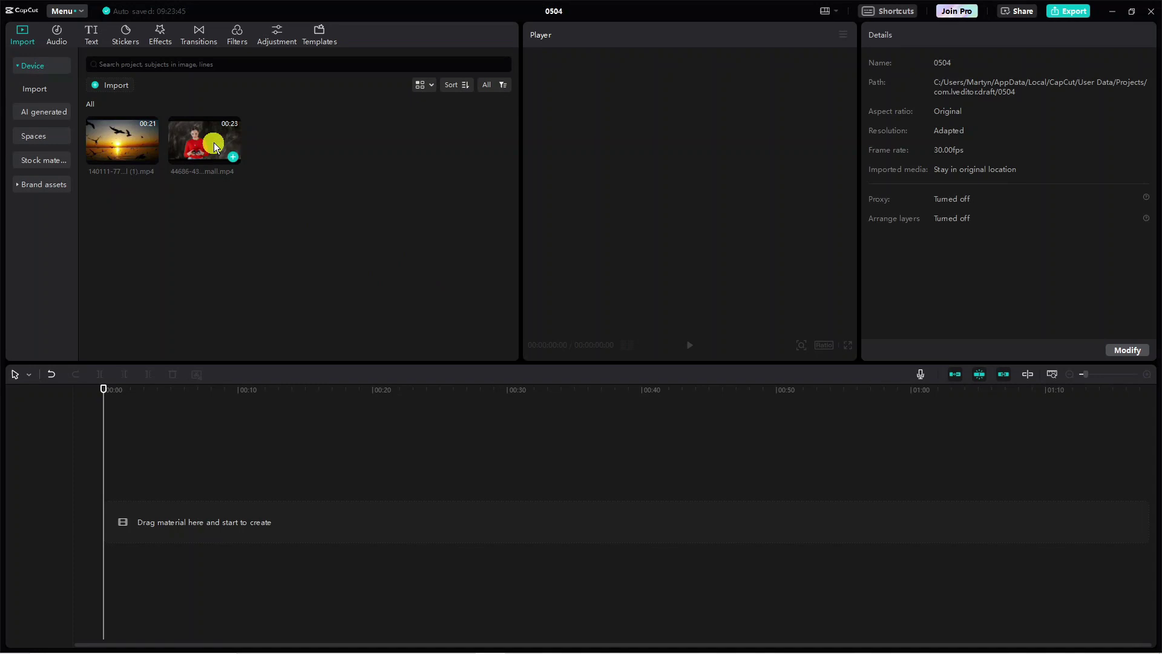
pyautogui.moveTo(214, 143); pyautogui.dragTo(101, 518)
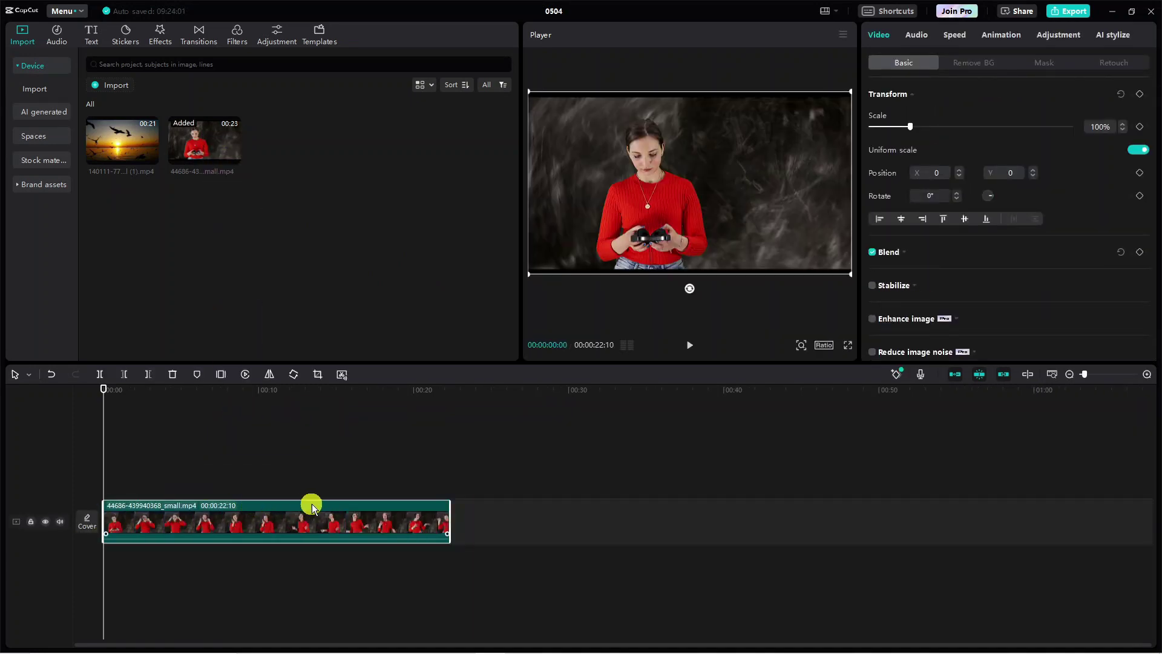
pyautogui.press('space')
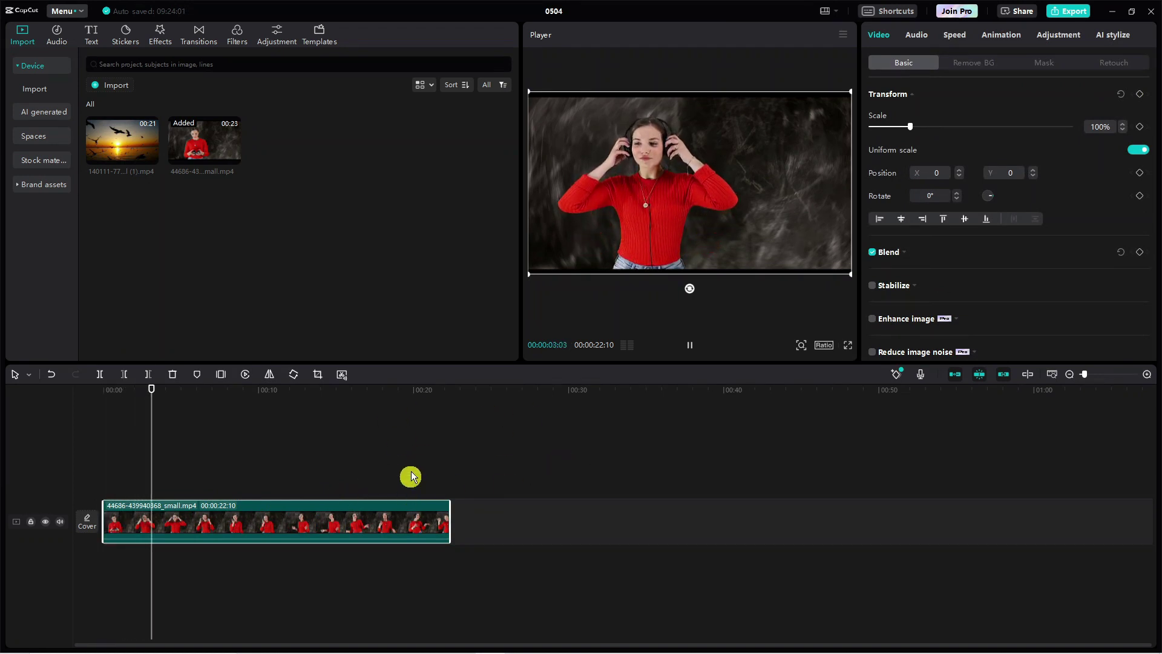
pyautogui.press('space')
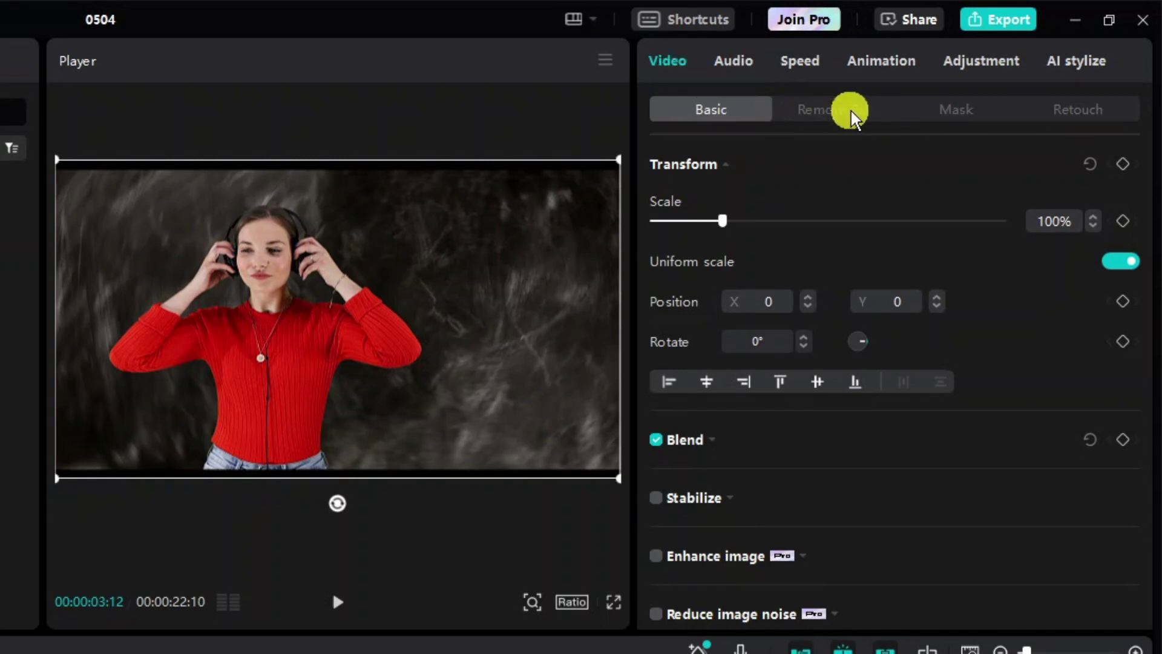
# - Enable Auto removal under Remove BG so the woman appears isolated on black
pyautogui.click(852, 111)
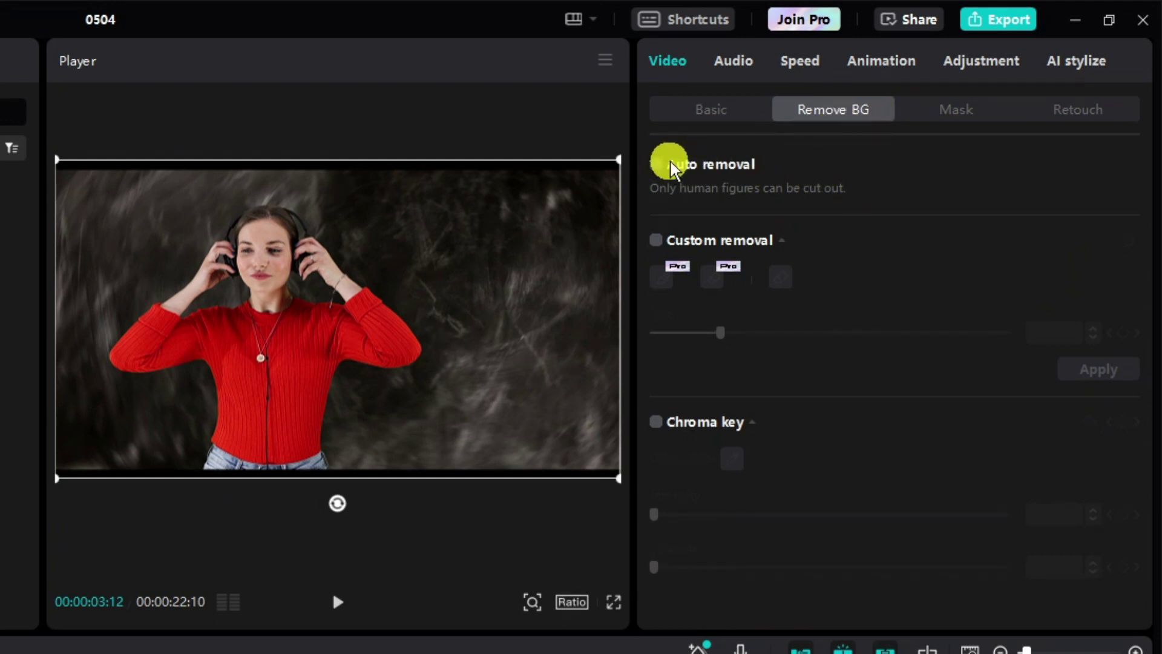
pyautogui.click(656, 164)
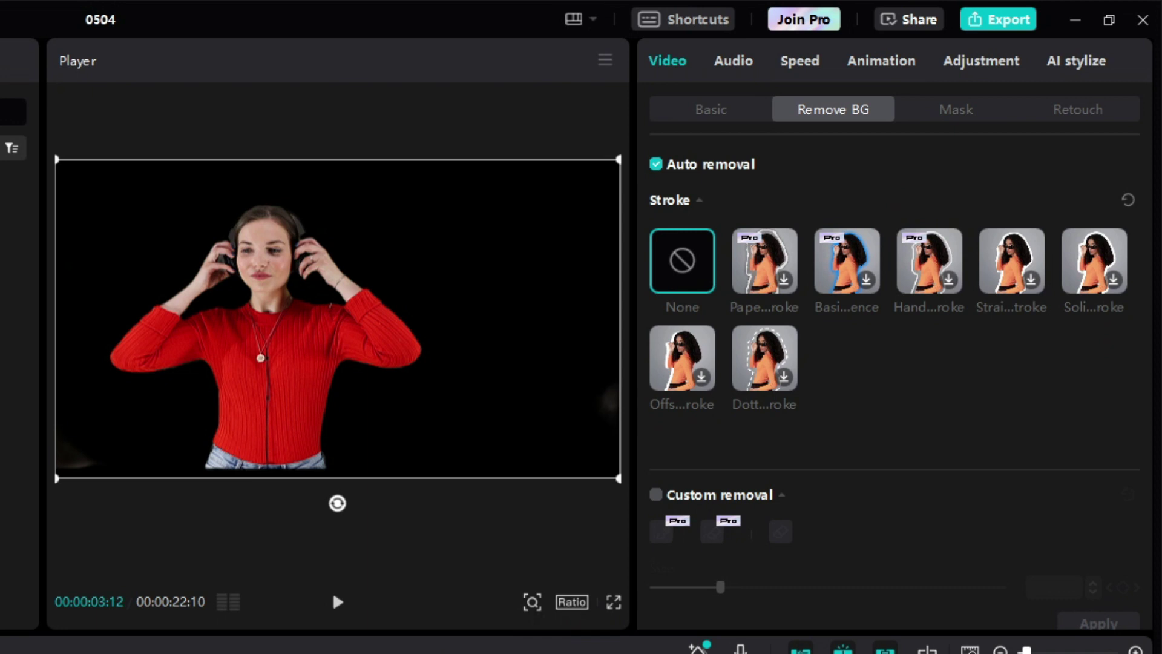
pyautogui.press('space')
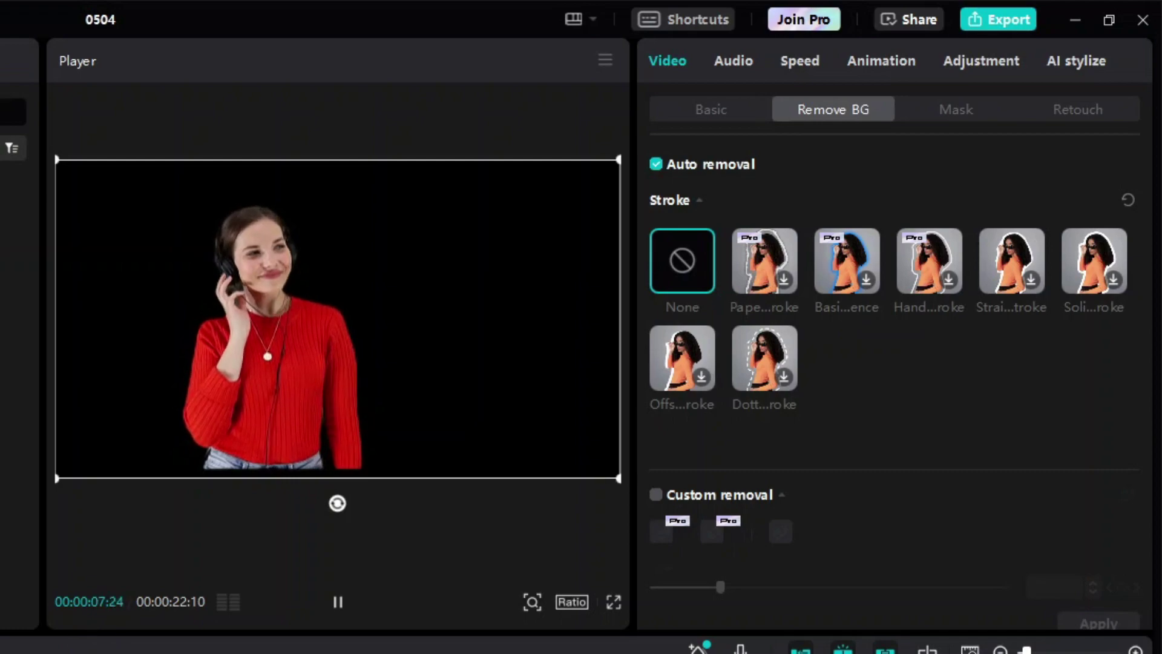
pyautogui.press('space')
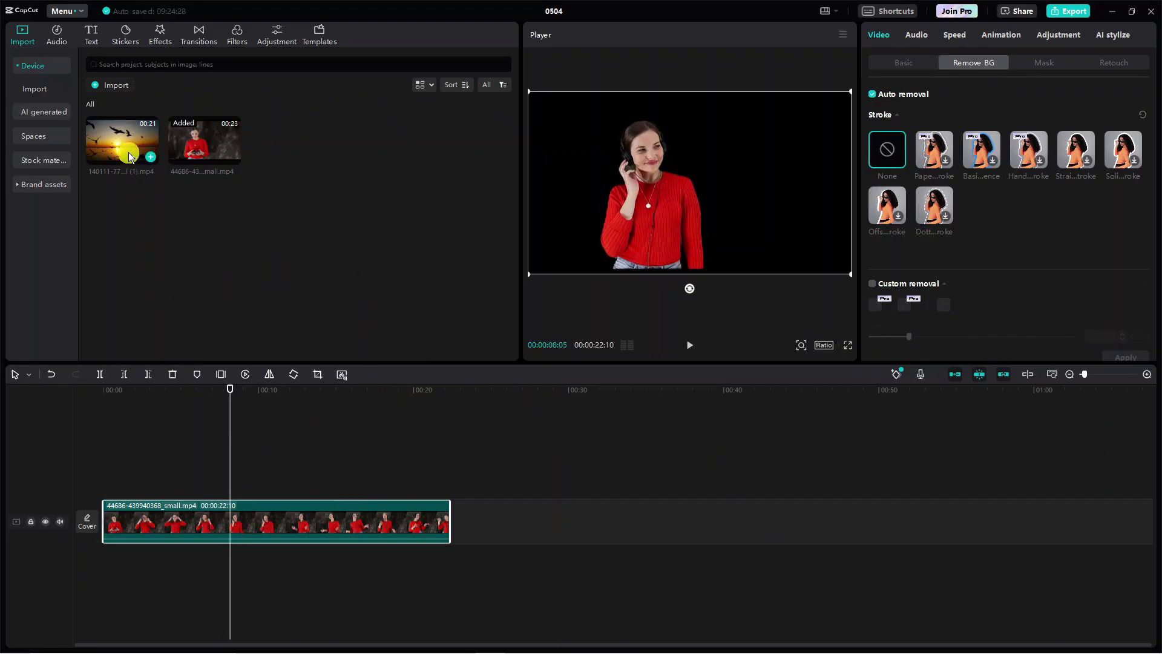
# - Add the sunset seagull clip to the timeline and place the woman clip on the track above it
pyautogui.moveTo(135, 173)
pyautogui.mouseDown()
pyautogui.moveTo(414, 581)
pyautogui.moveTo(101, 560)
pyautogui.mouseUp()
pyautogui.moveTo(181, 483); pyautogui.dragTo(161, 566)
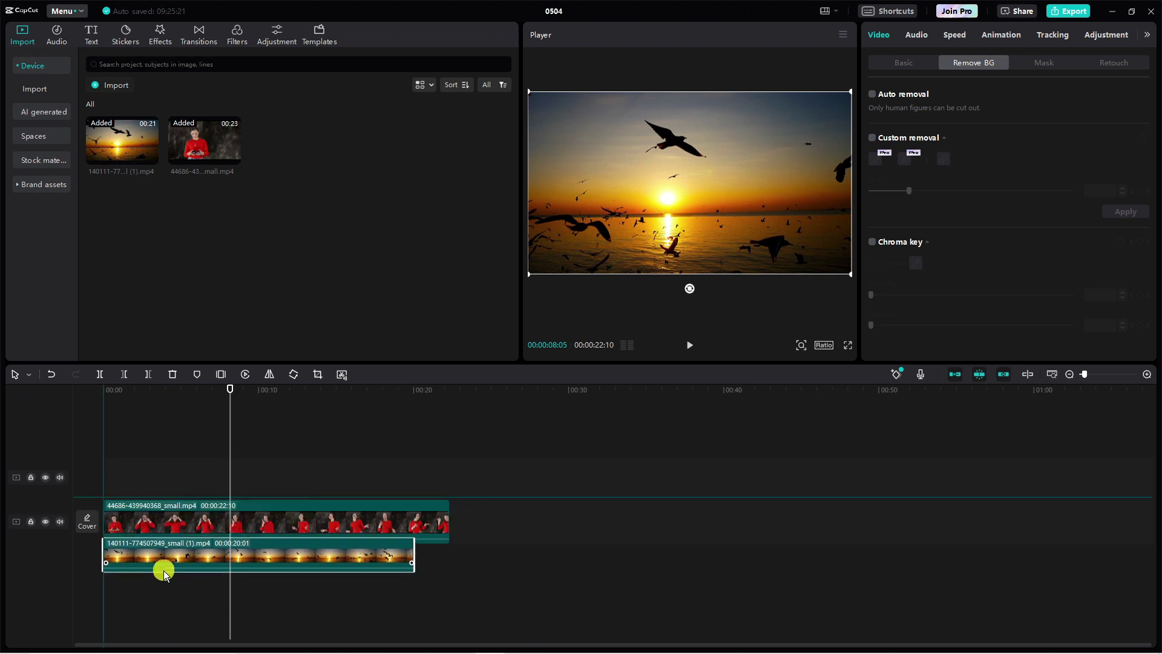
pyautogui.moveTo(173, 522); pyautogui.dragTo(208, 460)
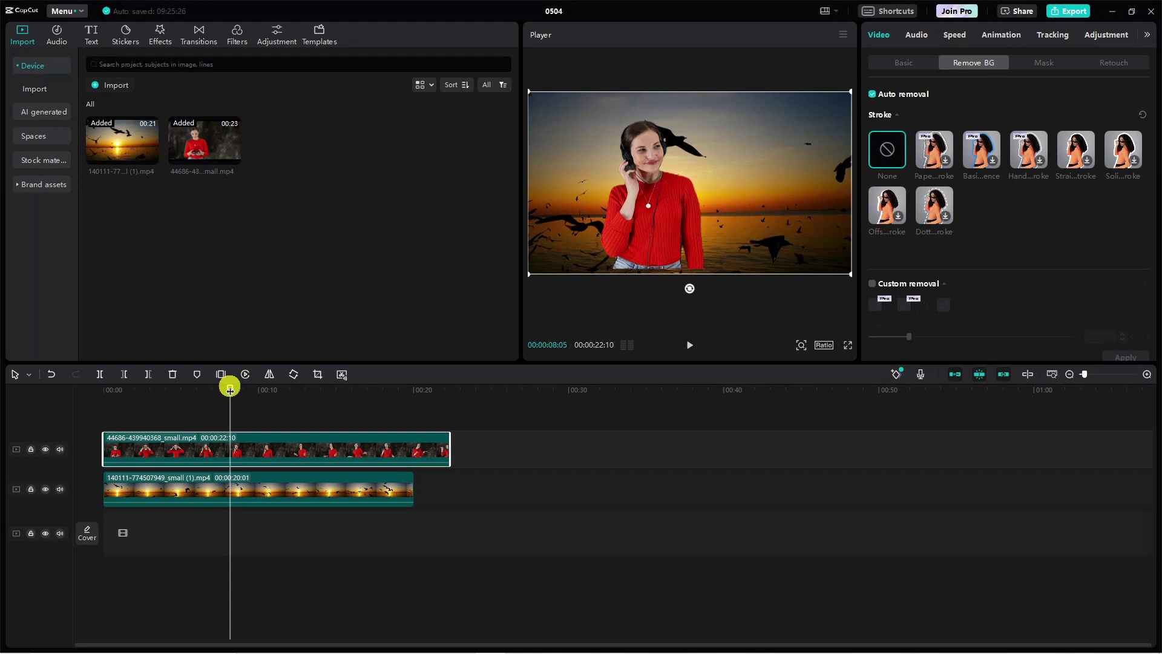
pyautogui.moveTo(230, 389); pyautogui.dragTo(46, 381)
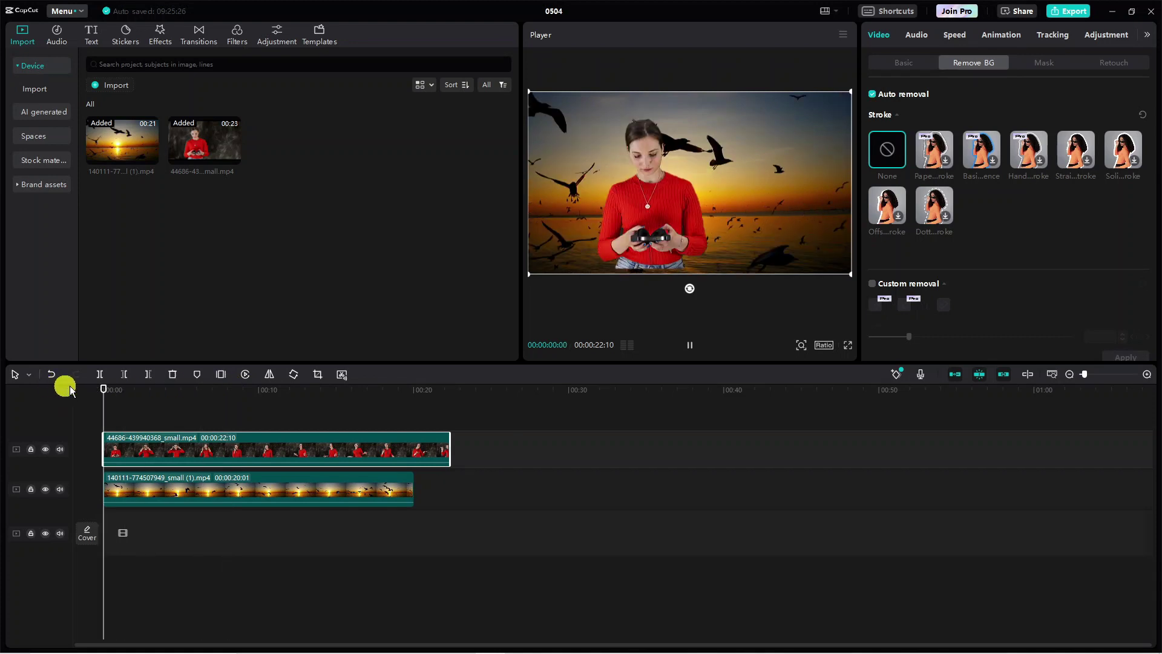
pyautogui.press('space')
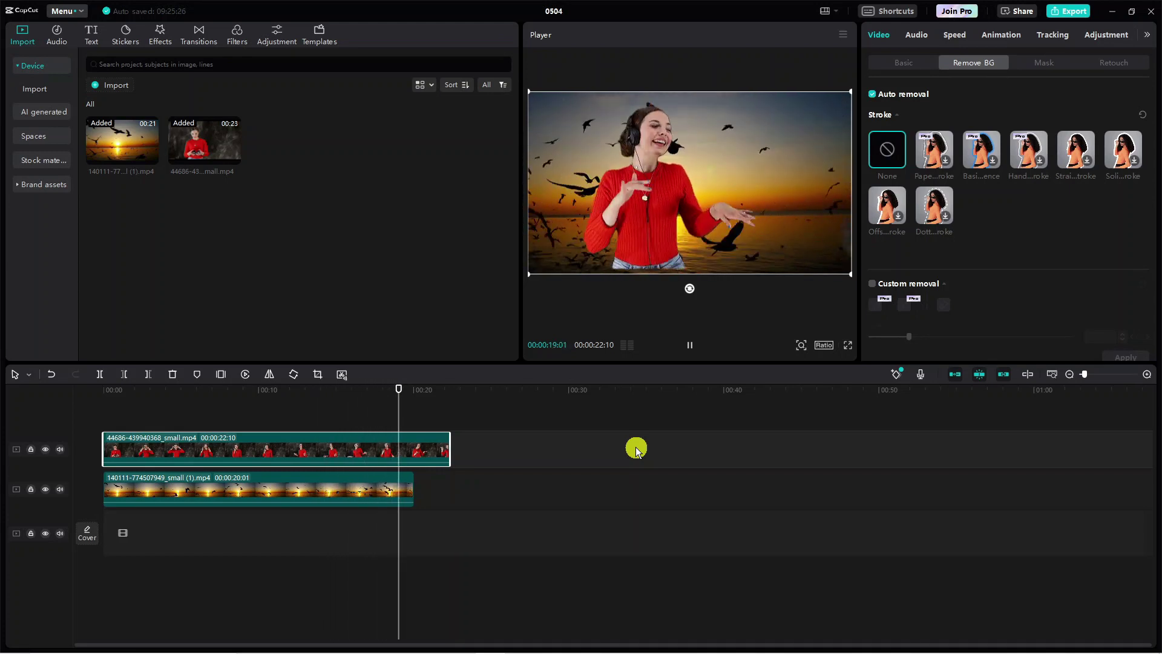
pyautogui.press('space')
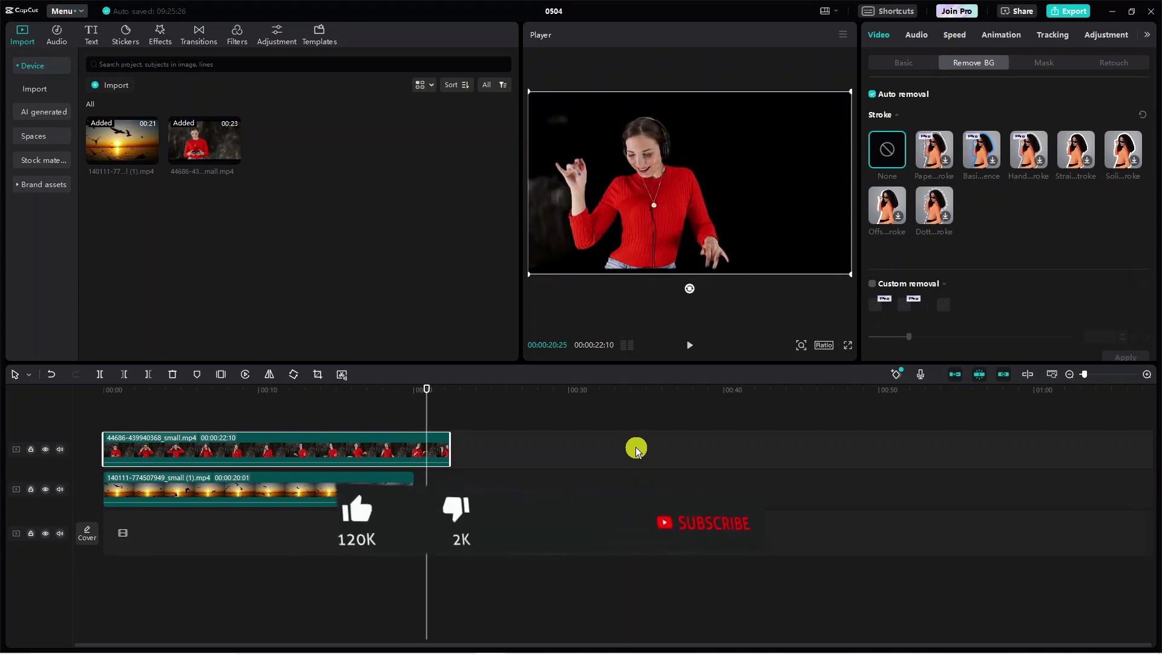